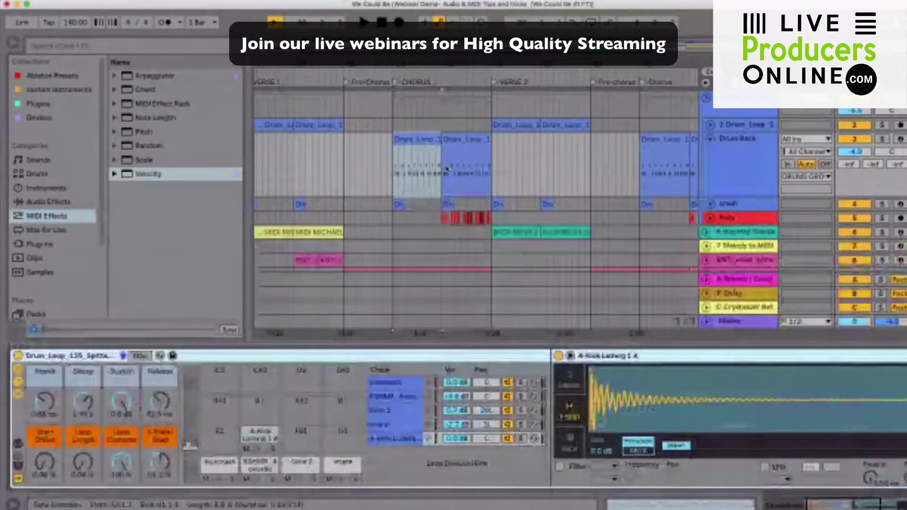
# Remove the extra Velocity effect from the KSHMR acoustic kick chain, set the remaining one to Fixed mode and adjust its Out Hi
pyautogui.moveTo(447, 168); pyautogui.dragTo(592, 359)
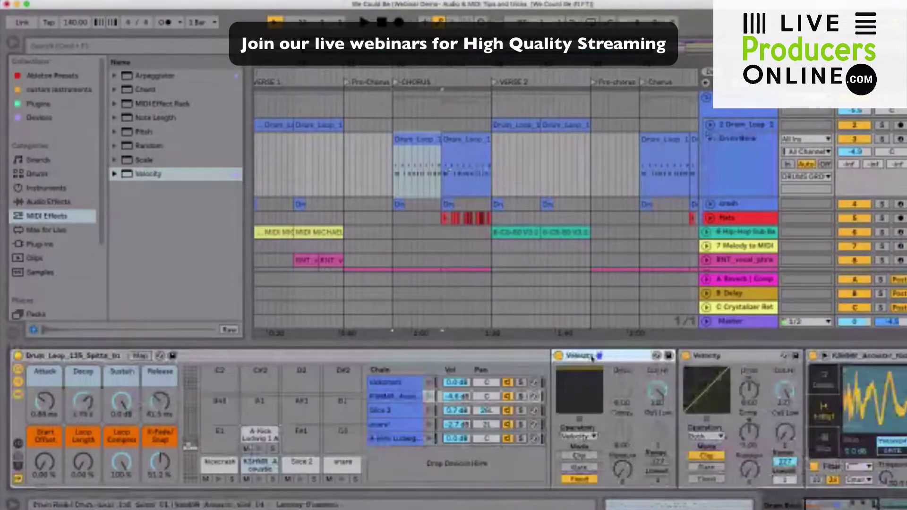
pyautogui.press('Delete')
pyautogui.click(579, 435)
pyautogui.click(576, 448)
pyautogui.click(579, 480)
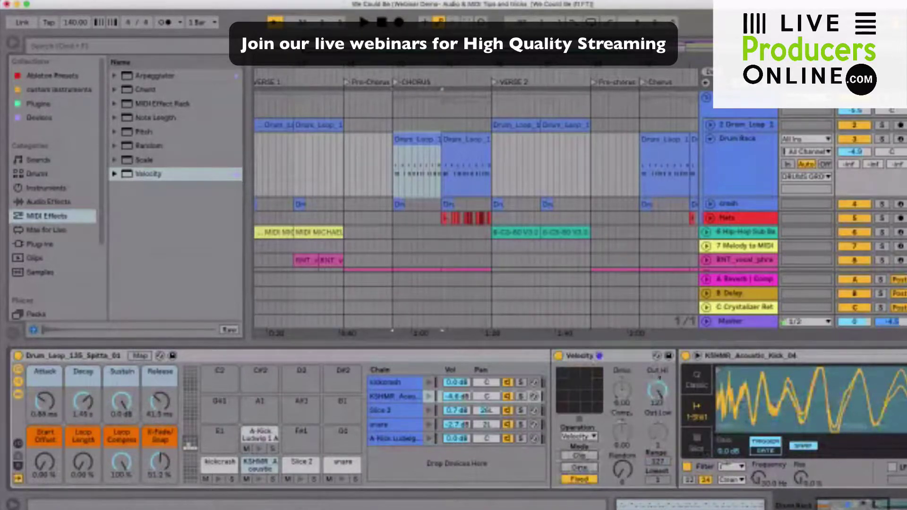
pyautogui.moveTo(659, 393); pyautogui.dragTo(659, 395)
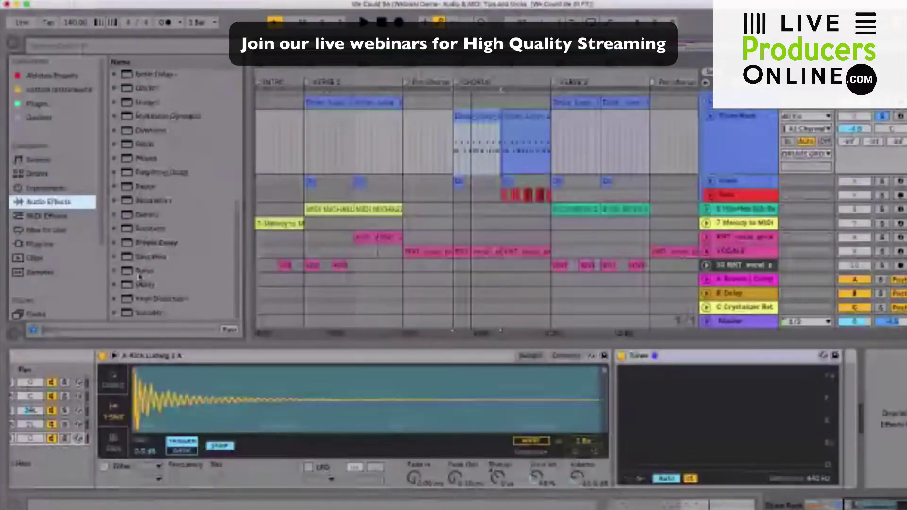
# Play the chorus drum loop through the Tuner to check the pitch of the A-Kick Ludwig sample
pyautogui.click(140, 273)
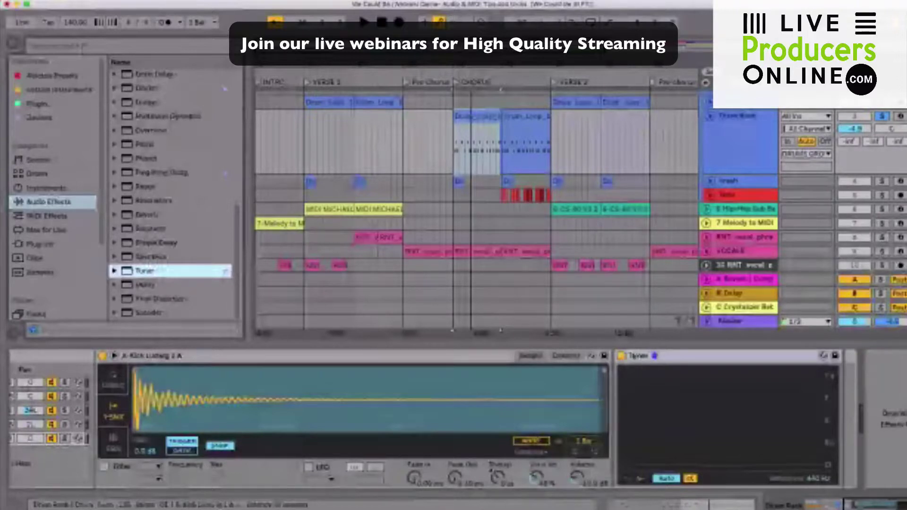
pyautogui.press('space')
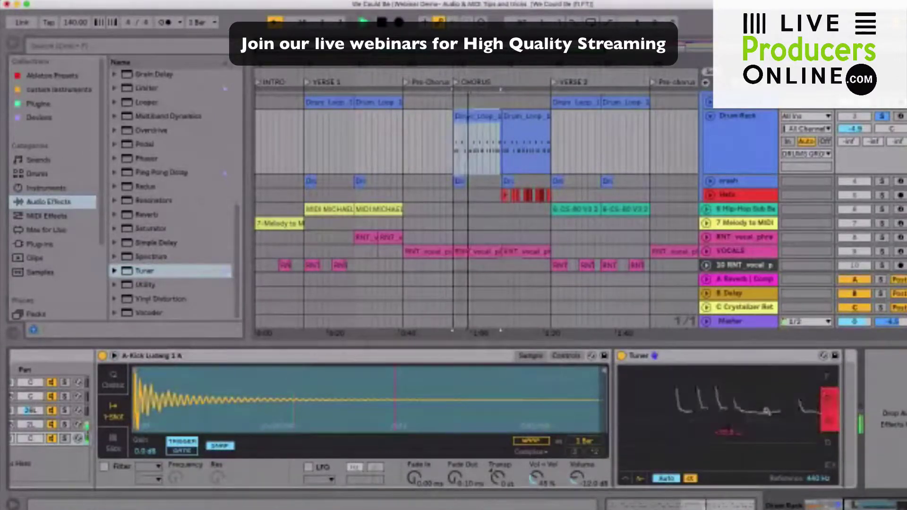
pyautogui.press('space')
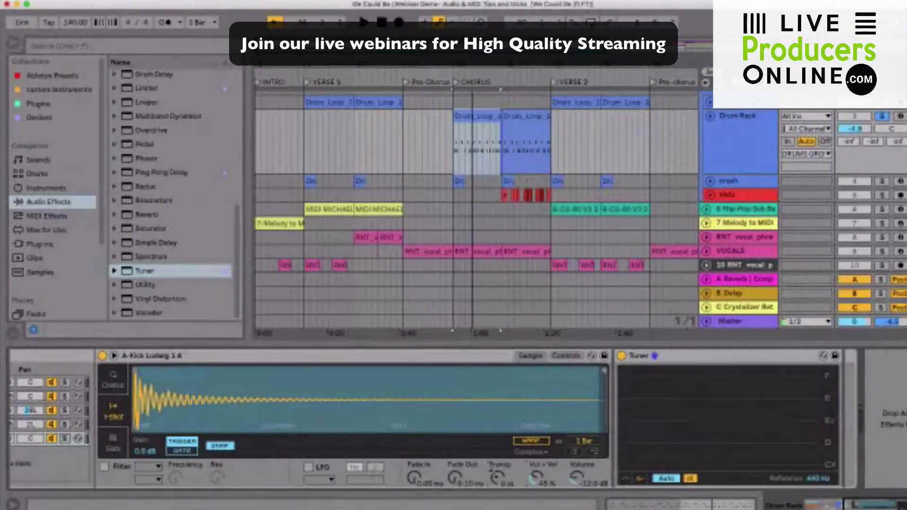
# Transpose the A-Kick Ludwig sample by +1 semitone and play the loop to check its pitch in the Tuner
pyautogui.click(340, 355)
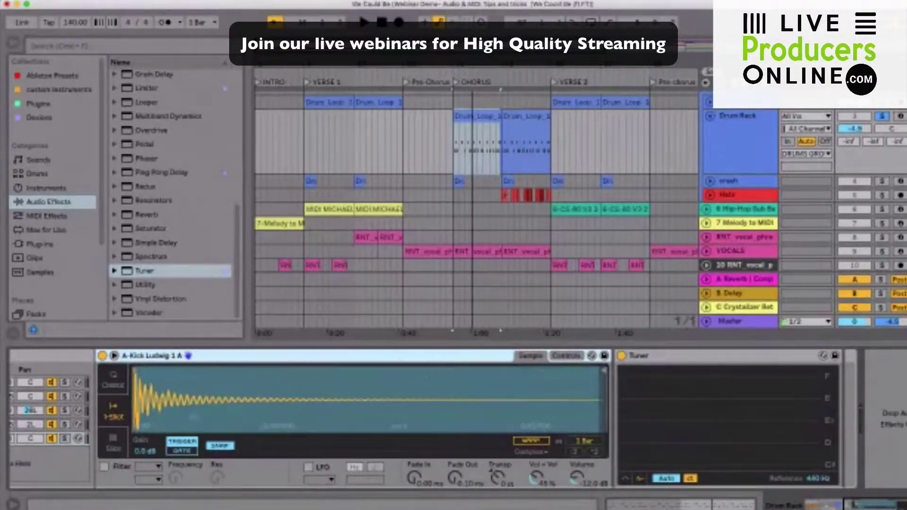
pyautogui.click(494, 478)
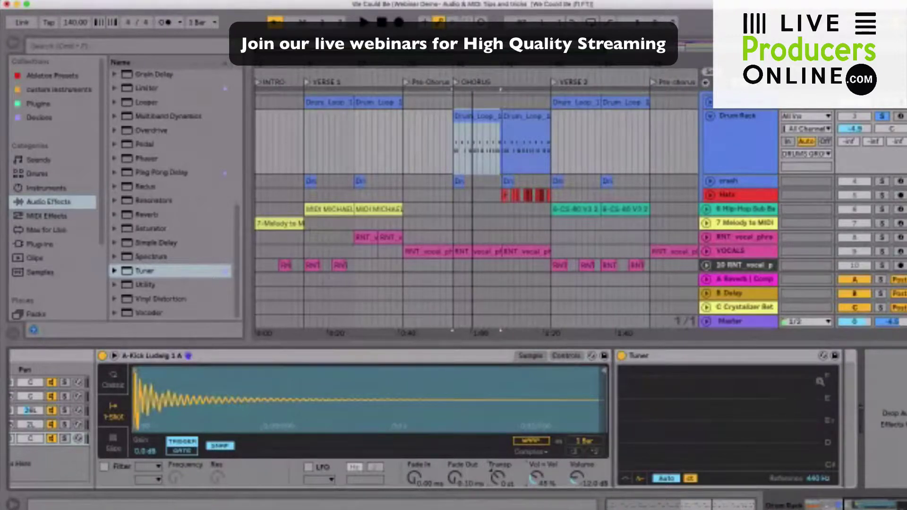
pyautogui.press('space')
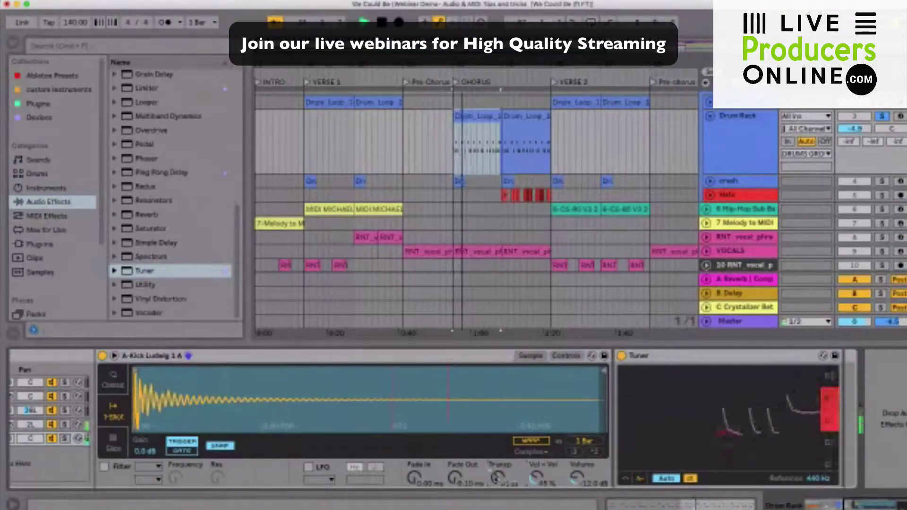
pyautogui.press('space')
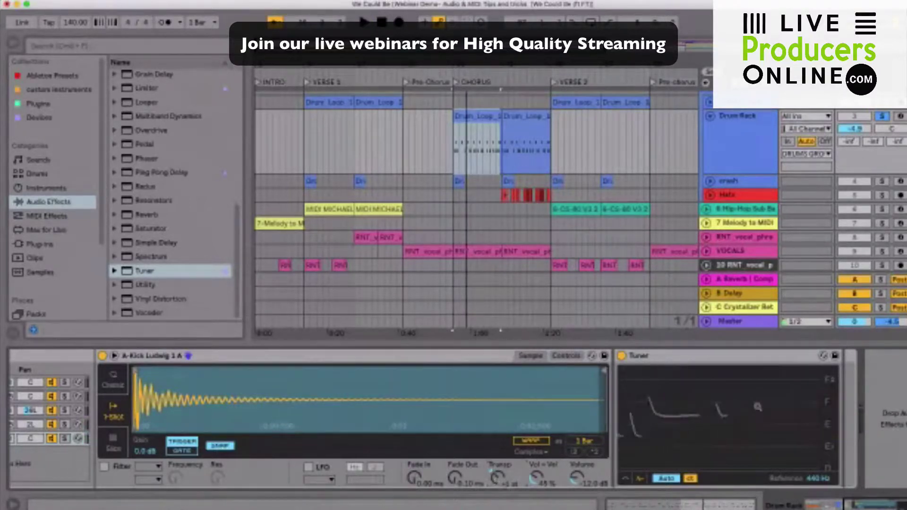
pyautogui.press('space')
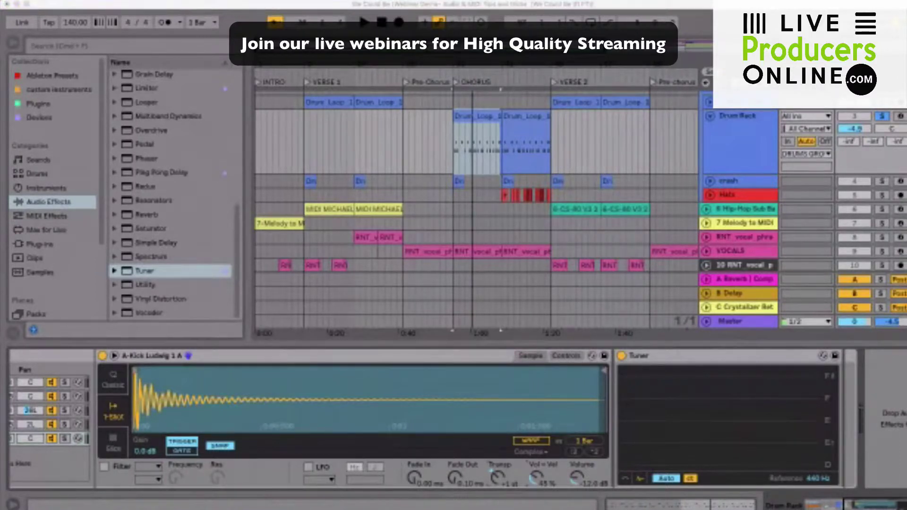
# Return from the B Delay return track to the Drum Rack track and fold it
pyautogui.click(741, 293)
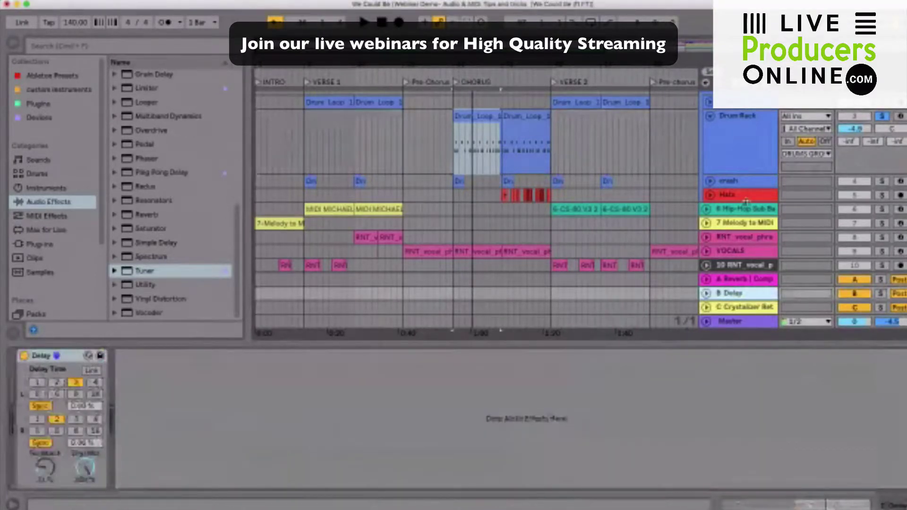
pyautogui.click(880, 143)
pyautogui.moveTo(881, 142); pyautogui.dragTo(880, 143)
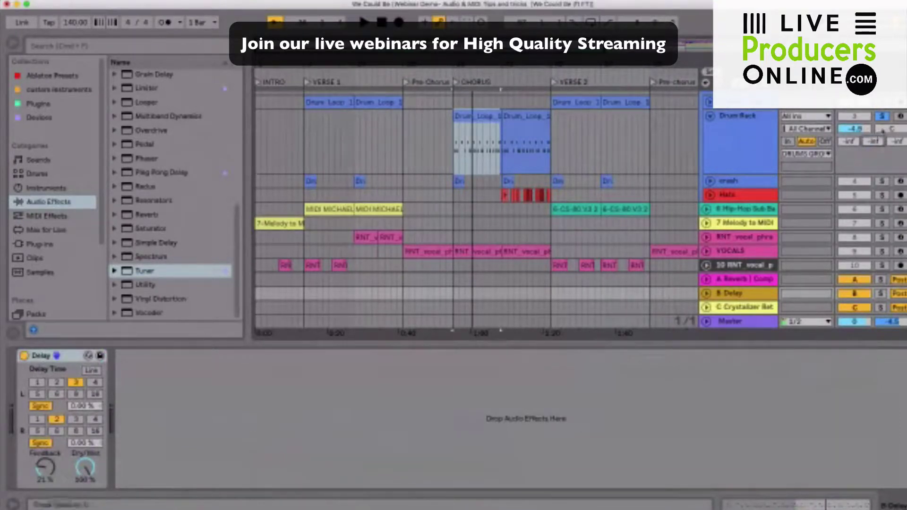
pyautogui.click(770, 138)
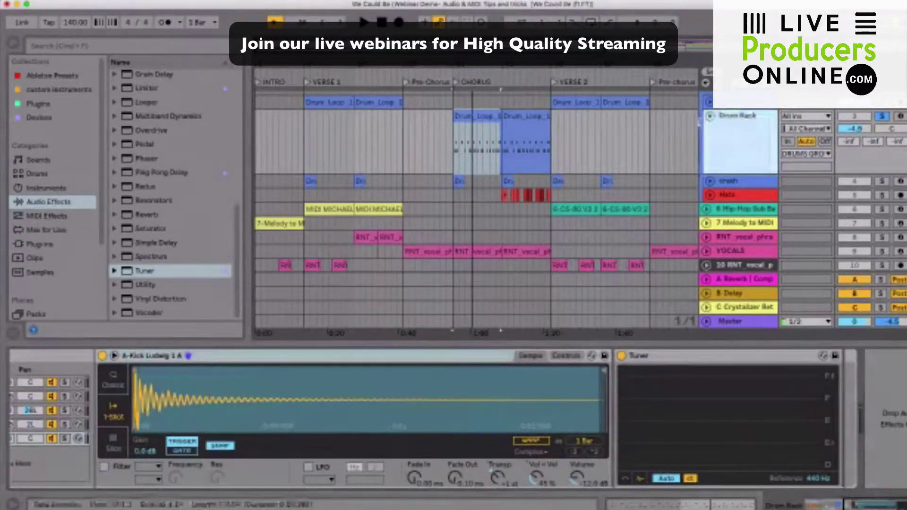
pyautogui.click(710, 116)
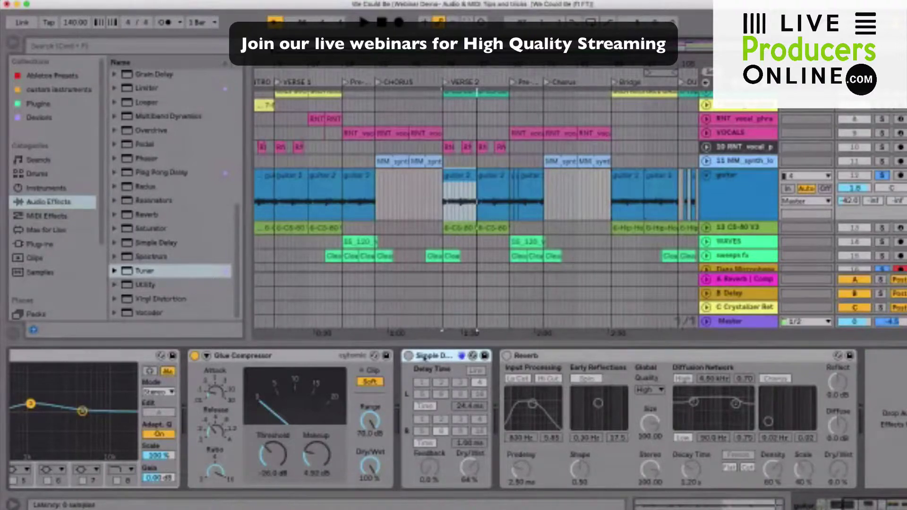
# Replace the guitar track's Simple Delay with a default one, setting Dry/Wet to 100%, left time to 1 ms and right time to 29 ms
pyautogui.click(425, 405)
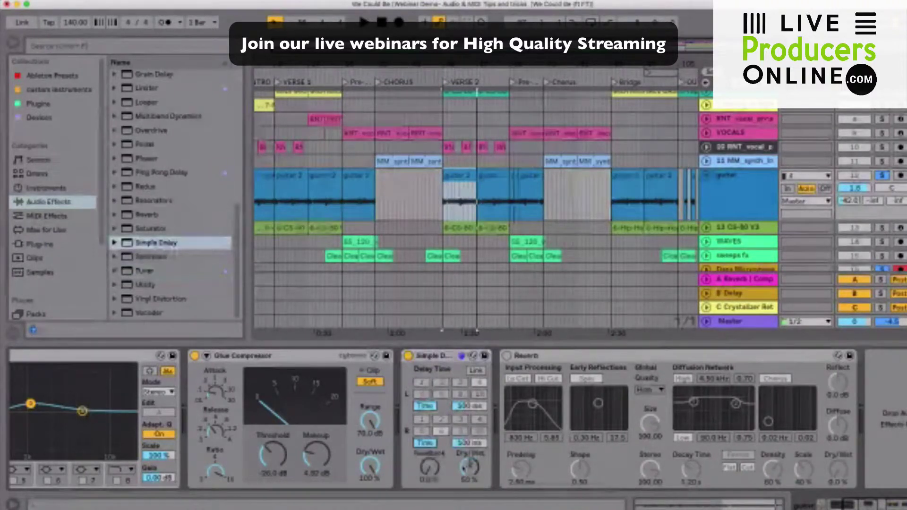
pyautogui.moveTo(465, 468); pyautogui.dragTo(465, 430)
pyautogui.moveTo(467, 406); pyautogui.dragTo(443, 405)
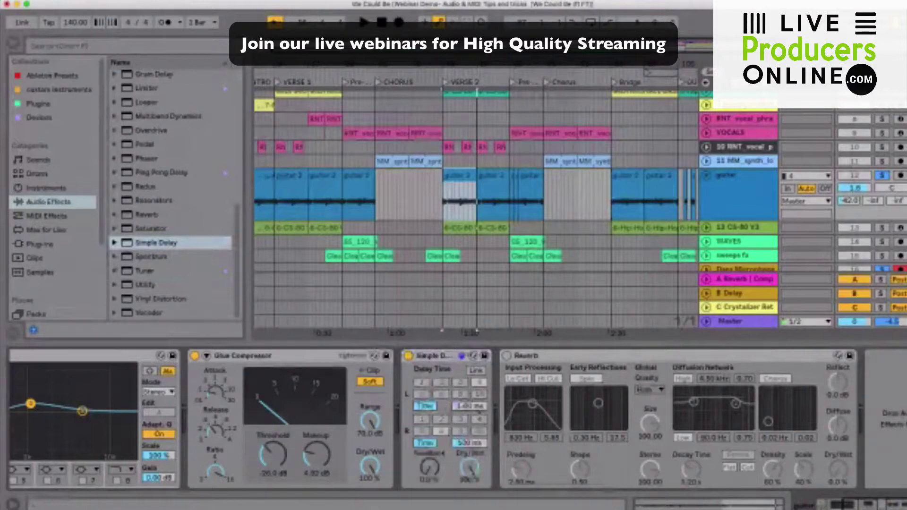
pyautogui.moveTo(478, 441); pyautogui.dragTo(477, 443)
# Compare the guitar loop with the Simple Delay off and on, and set its Dry/Wet to 70%
pyautogui.click(408, 355)
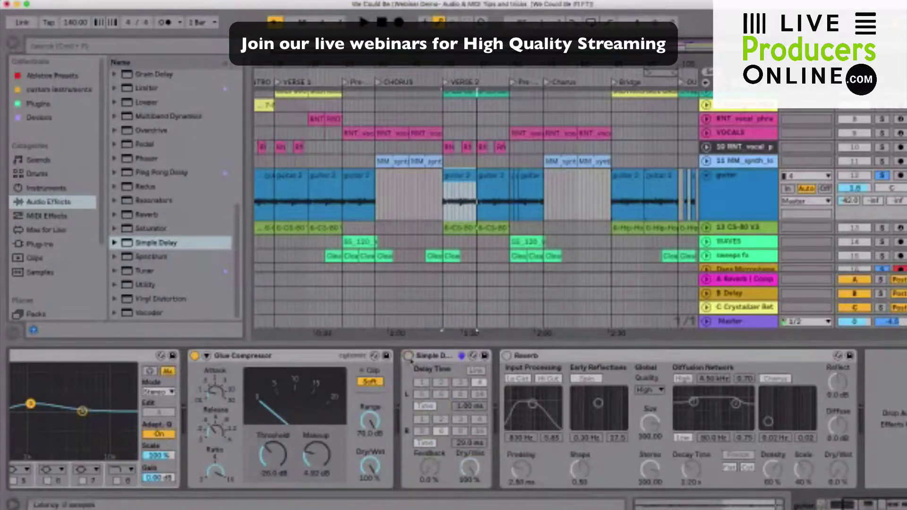
pyautogui.press('space')
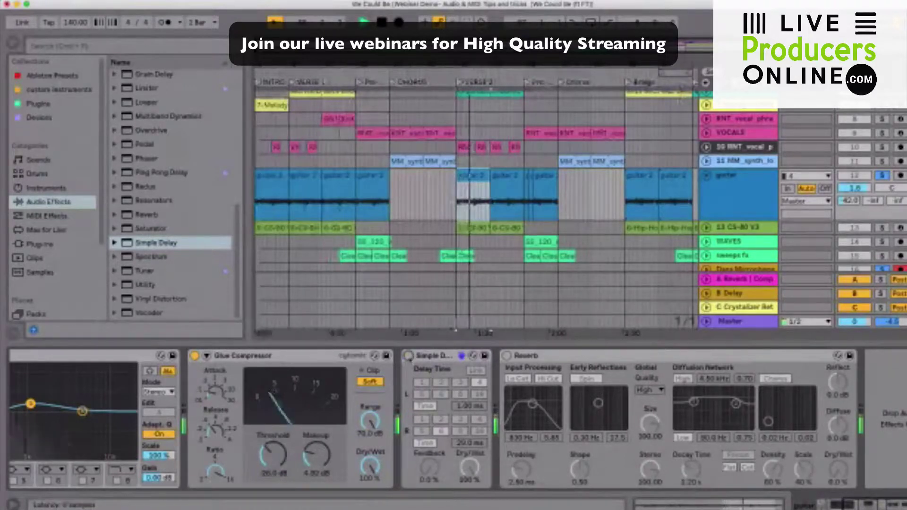
pyautogui.click(409, 357)
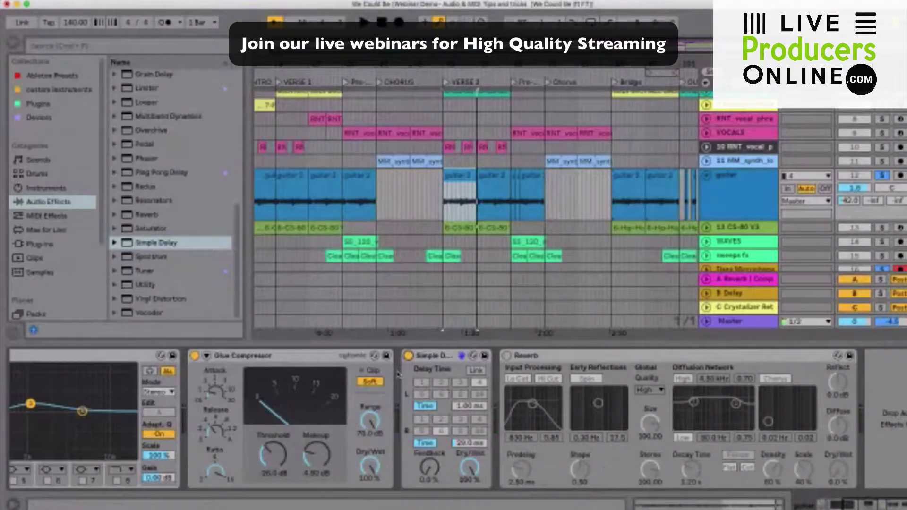
pyautogui.click(433, 357)
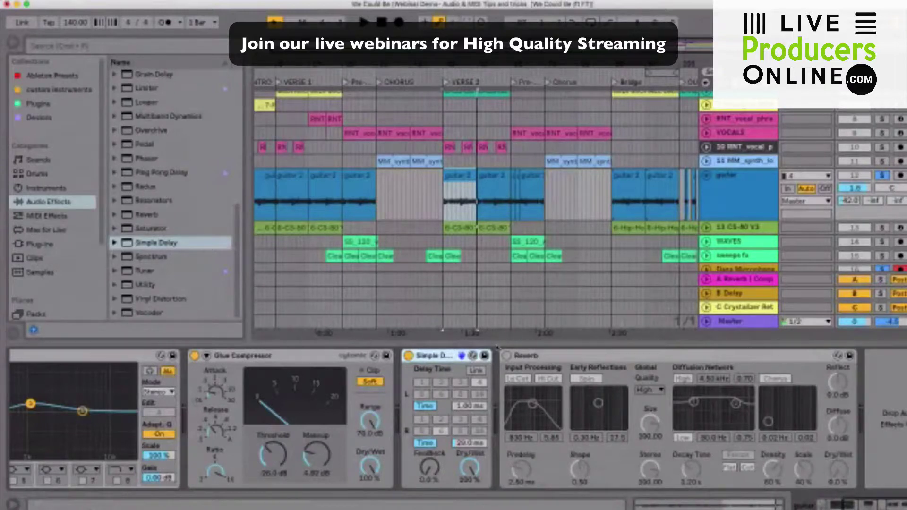
pyautogui.moveTo(469, 469); pyautogui.dragTo(468, 470)
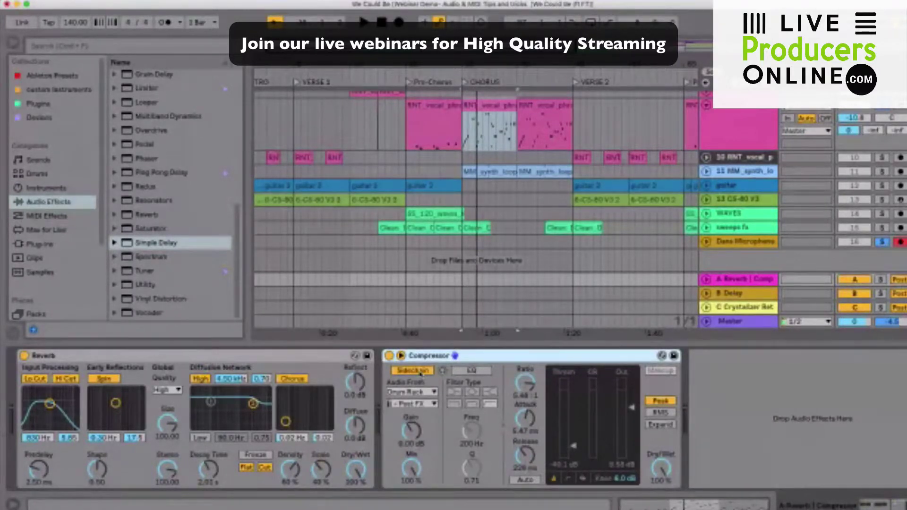
# Examine the sidechain section of the A Reverb return's Compressor, including its audio source and tap point choices
pyautogui.click(401, 356)
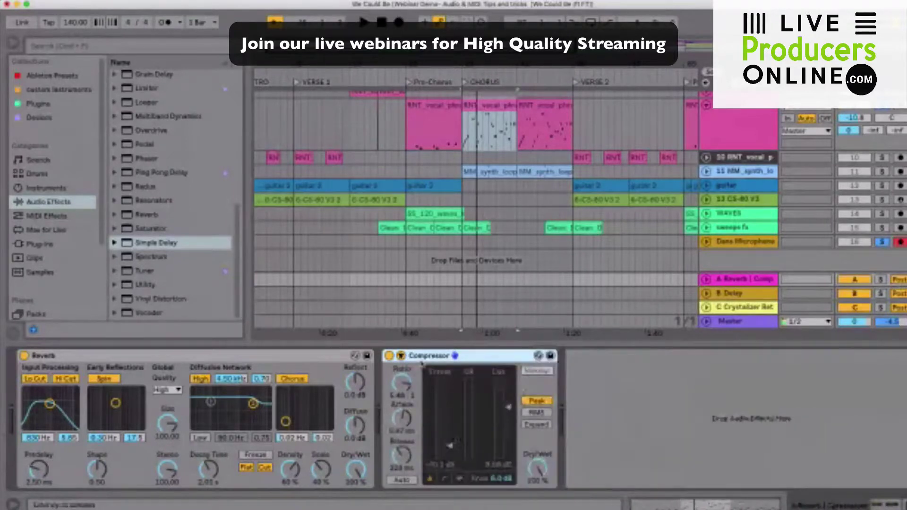
pyautogui.click(401, 355)
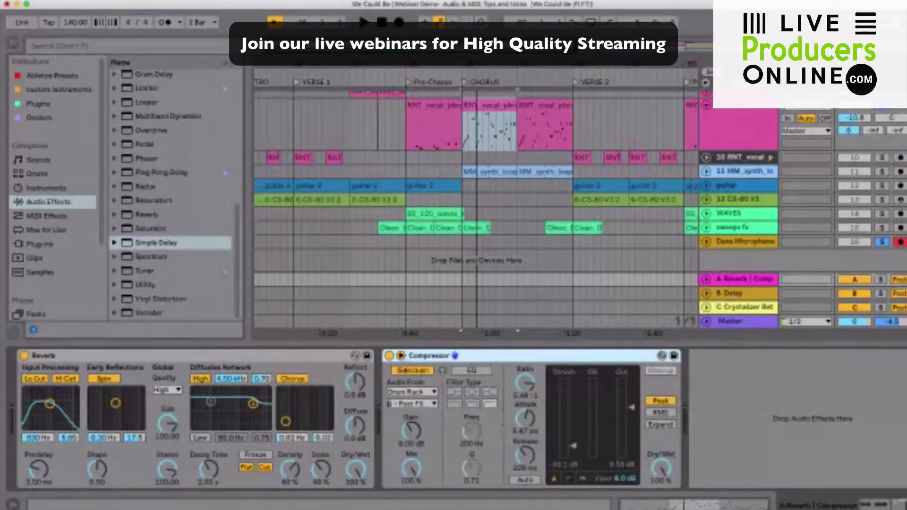
pyautogui.click(419, 394)
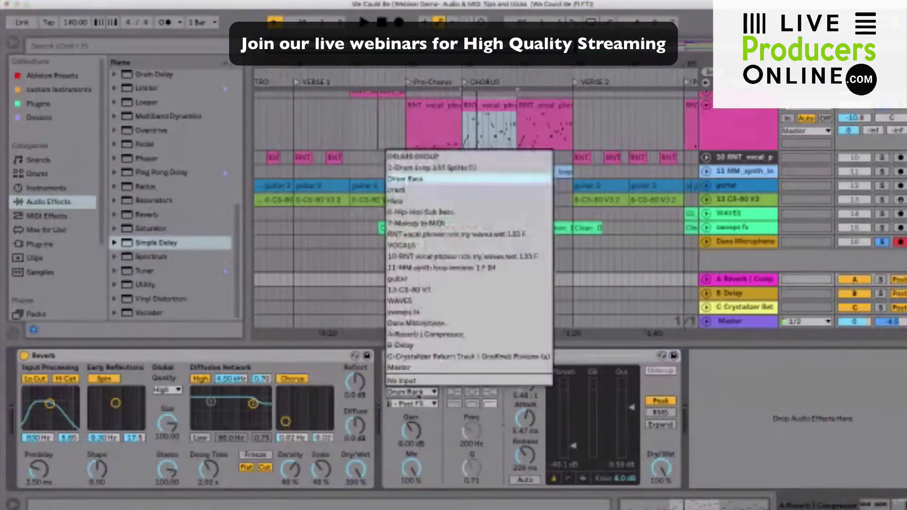
pyautogui.click(419, 404)
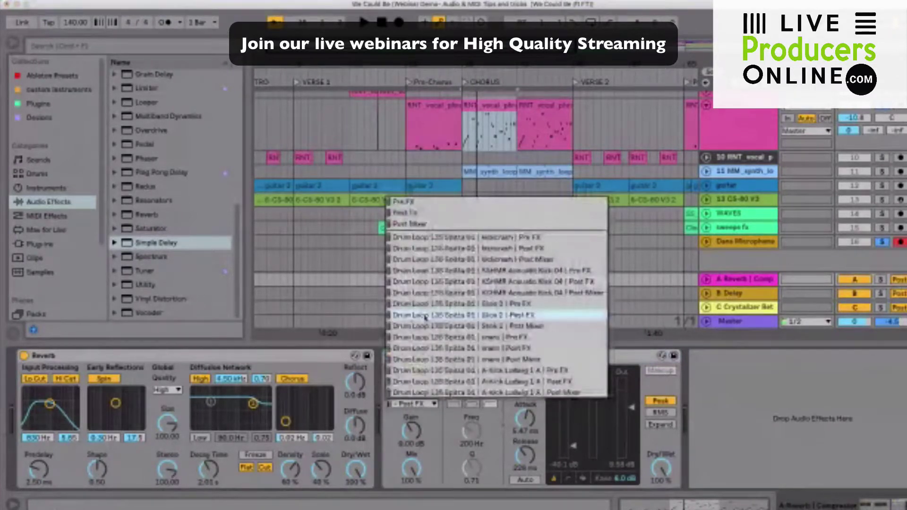
pyautogui.click(426, 315)
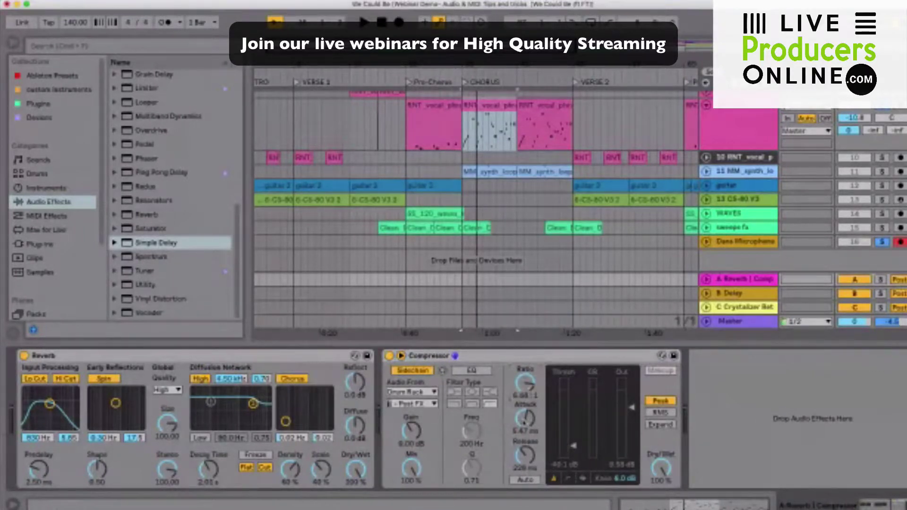
# Set the A Reverb Compressor to a 6:1 ratio, about 5 ms attack and 205 ms release, and raise its threshold
pyautogui.moveTo(525, 422); pyautogui.dragTo(525, 428)
pyautogui.moveTo(523, 456); pyautogui.dragTo(570, 450)
pyautogui.click(467, 357)
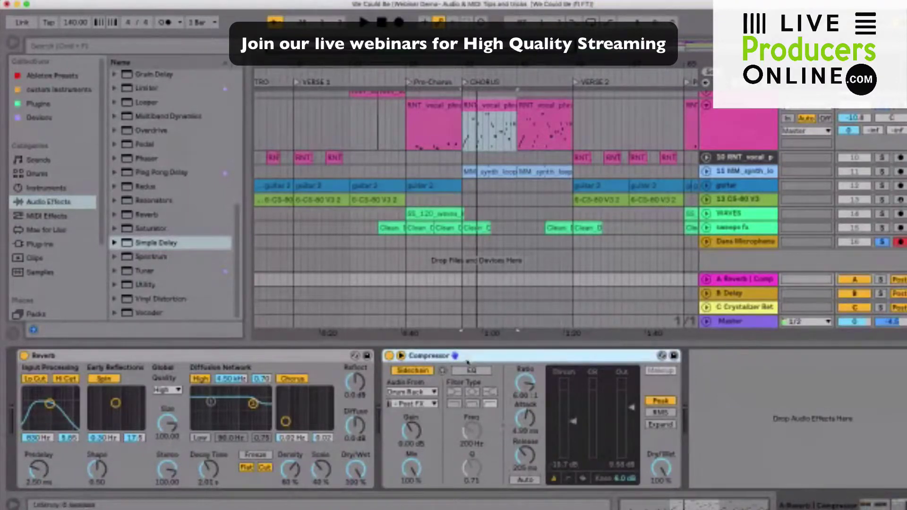
# Play the chorus with the A Reverb return selected to examine how its sidechained Compressor ducks the reverb
pyautogui.click(745, 296)
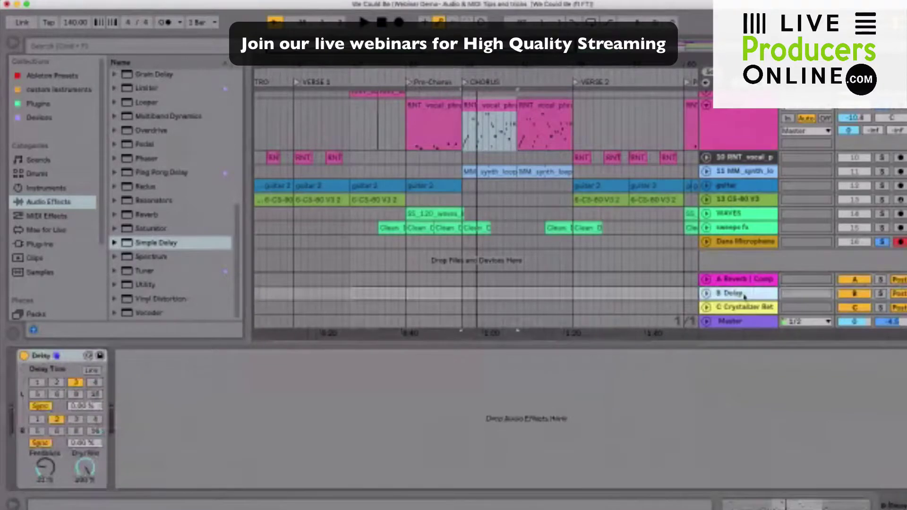
pyautogui.click(745, 279)
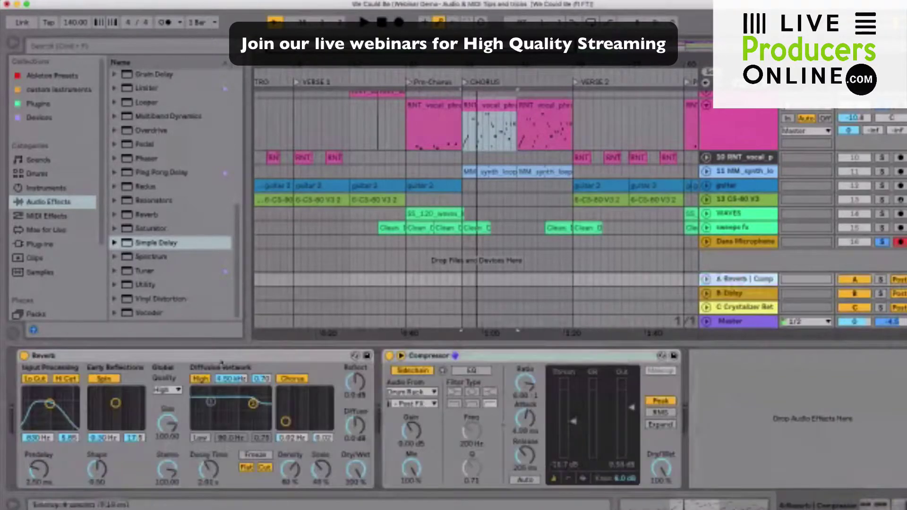
pyautogui.click(221, 363)
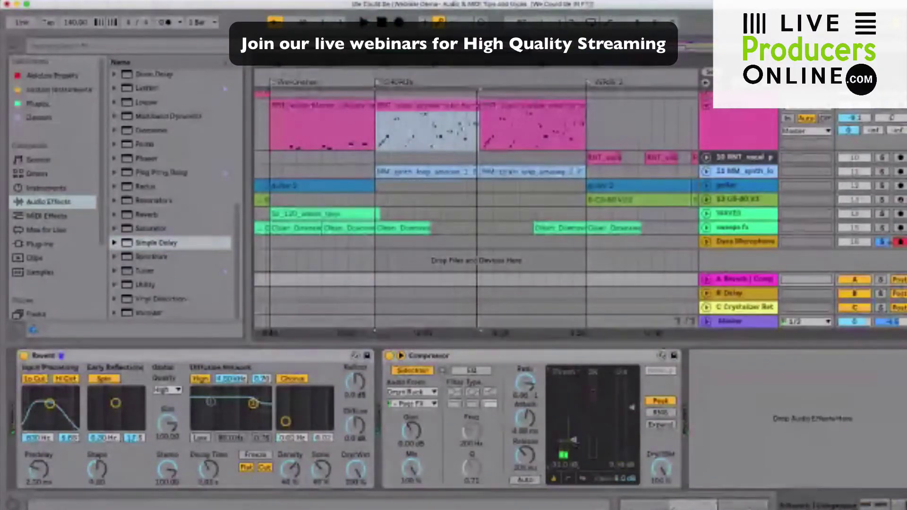
pyautogui.press('space')
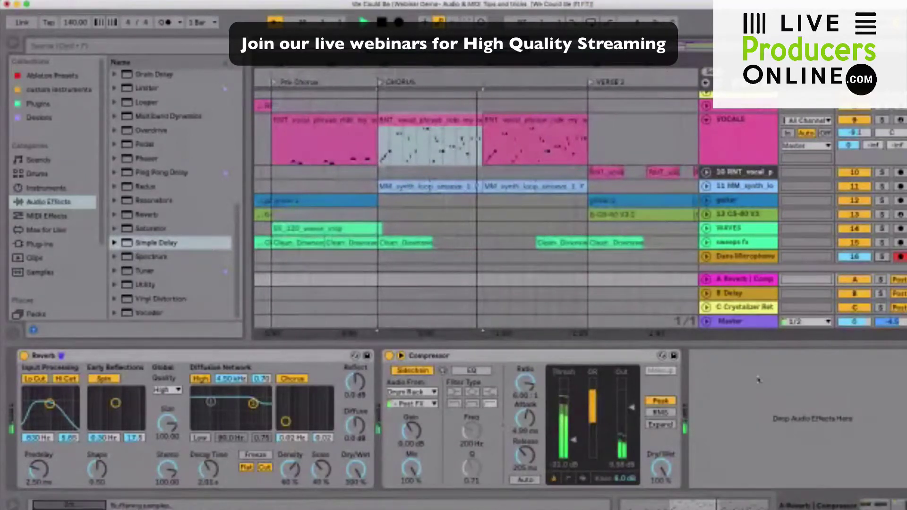
pyautogui.press('space')
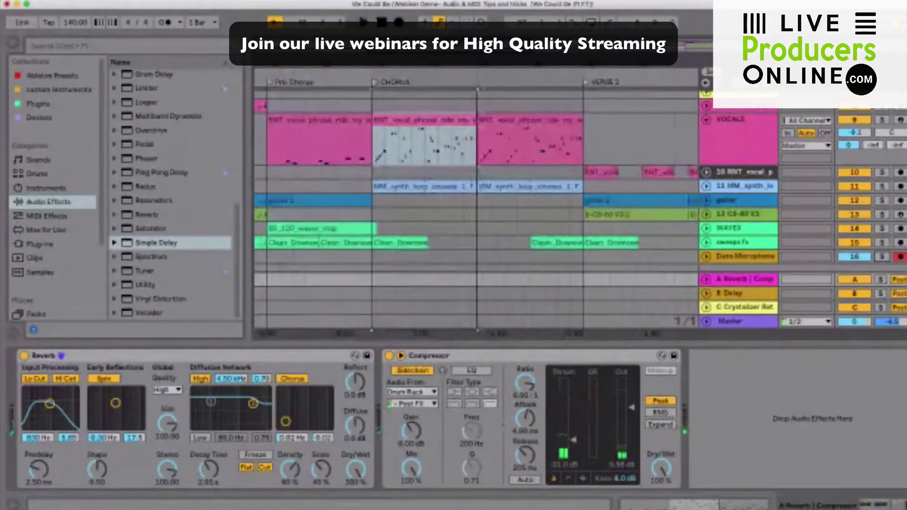
pyautogui.click(444, 357)
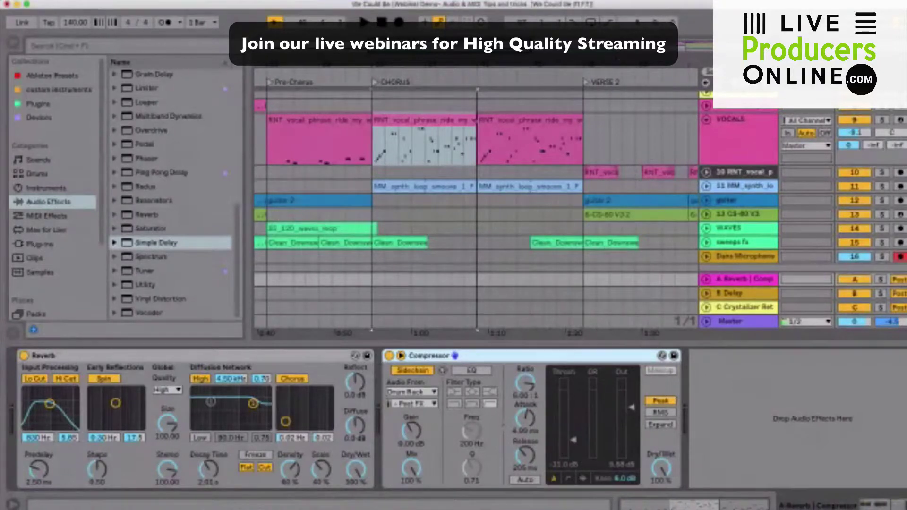
# Set the guitar track's volume to -4.3 dB at the outro and select the Utility effect in the browser
pyautogui.hscroll(8, 513, 221)
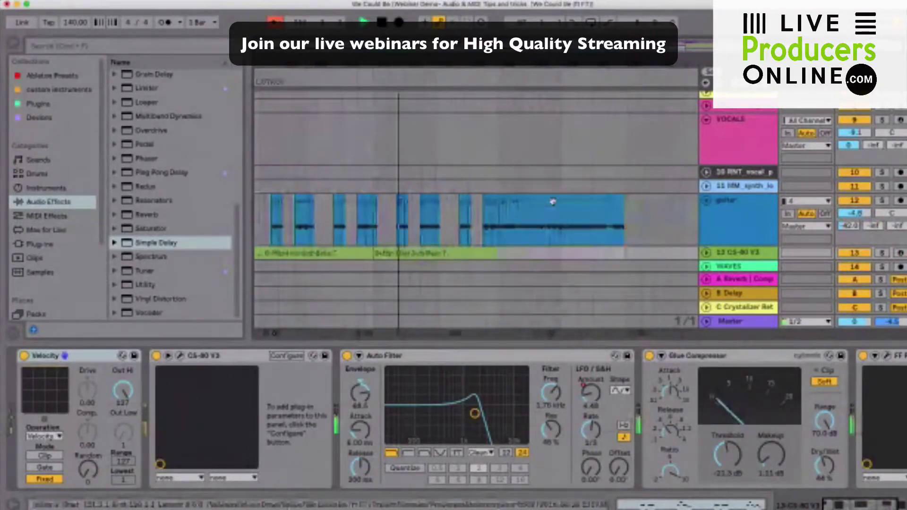
pyautogui.click(548, 215)
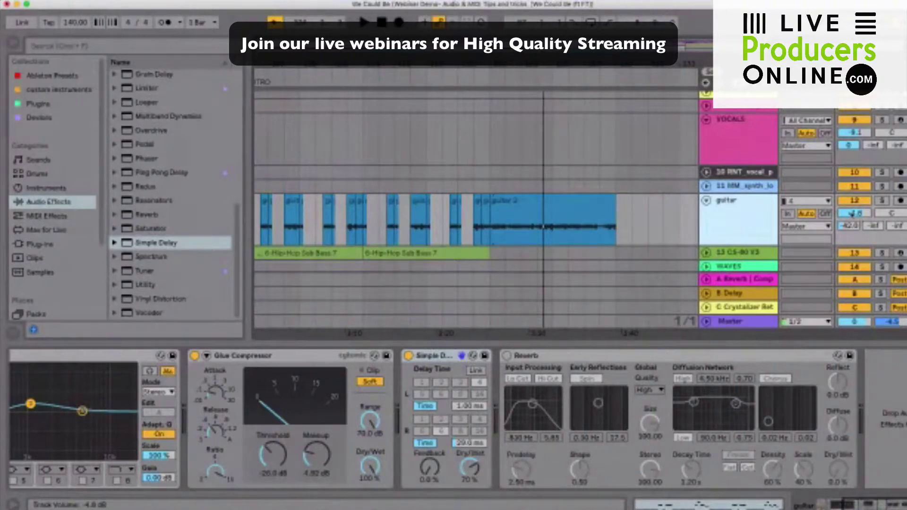
pyautogui.click(853, 214)
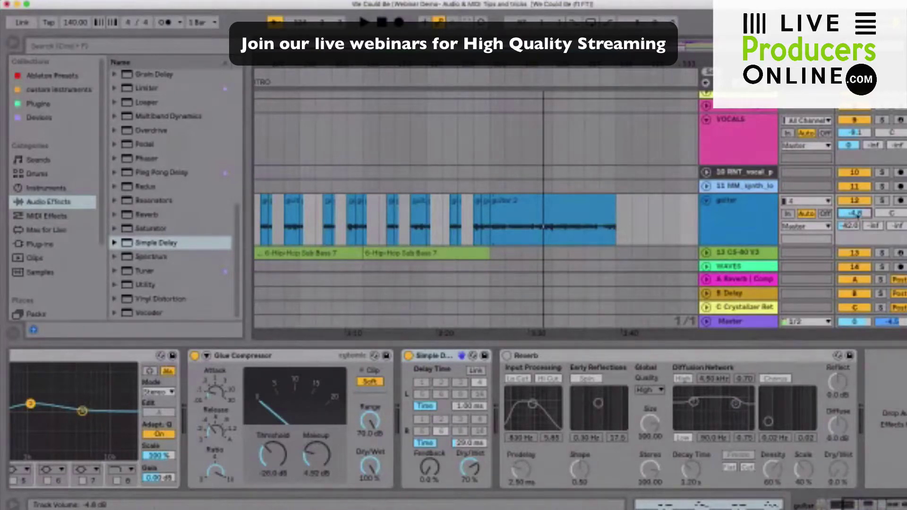
pyautogui.moveTo(858, 215); pyautogui.dragTo(857, 213)
pyautogui.click(741, 216)
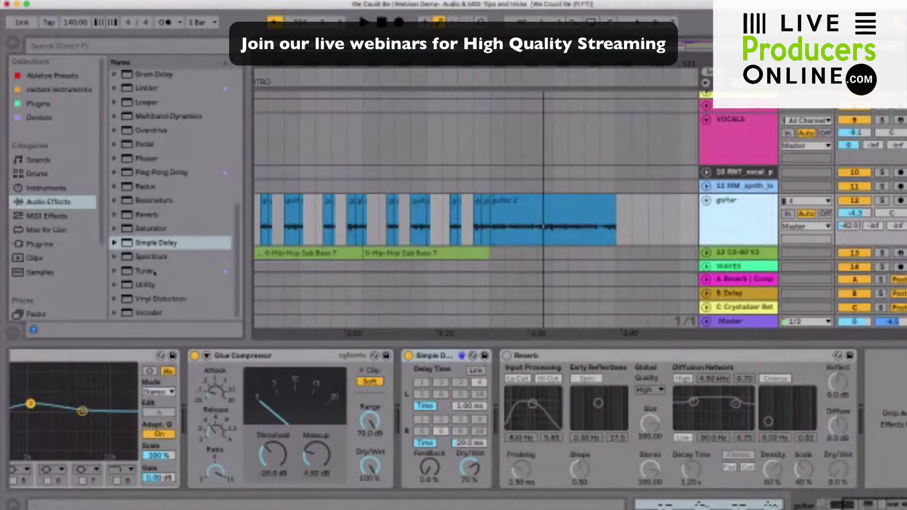
pyautogui.click(146, 286)
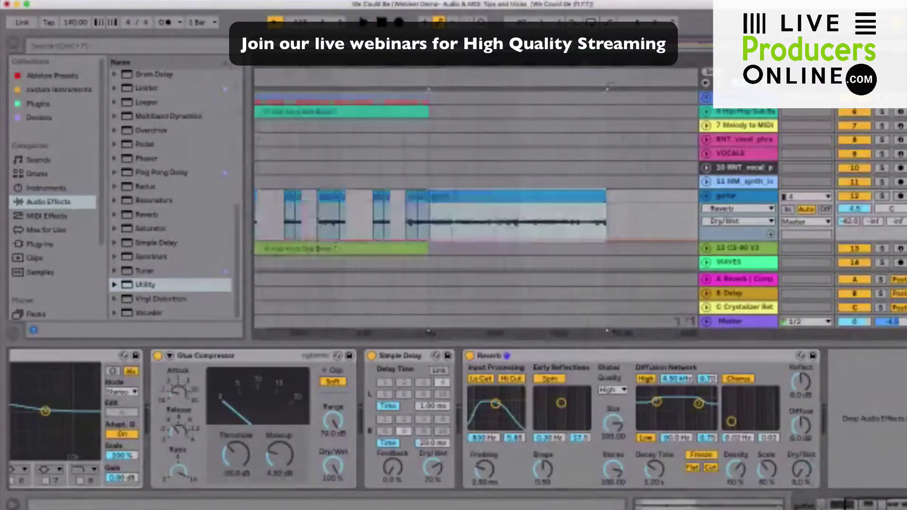
# Show the automation of the Reverb's Freeze parameter on the guitar track
pyautogui.click(701, 456)
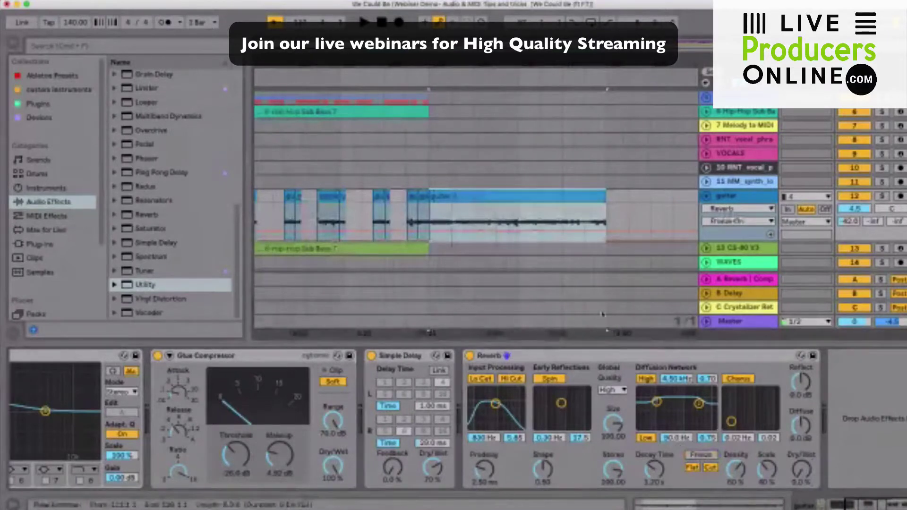